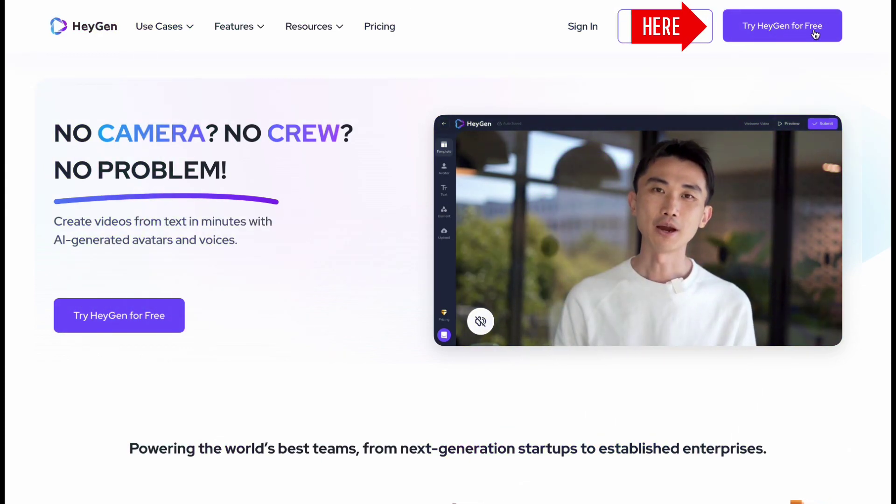
Sign in to HeyGen with a Google account, dismissing the existing-account prompt.
click(781, 27)
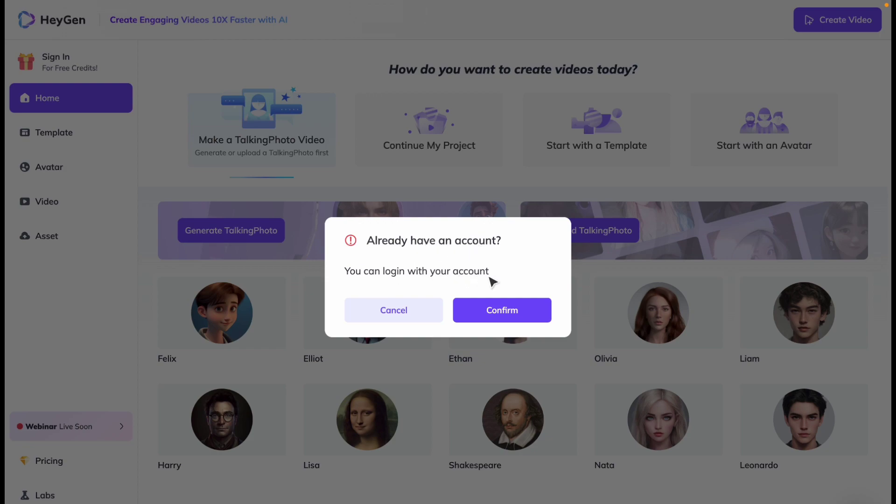
click(394, 310)
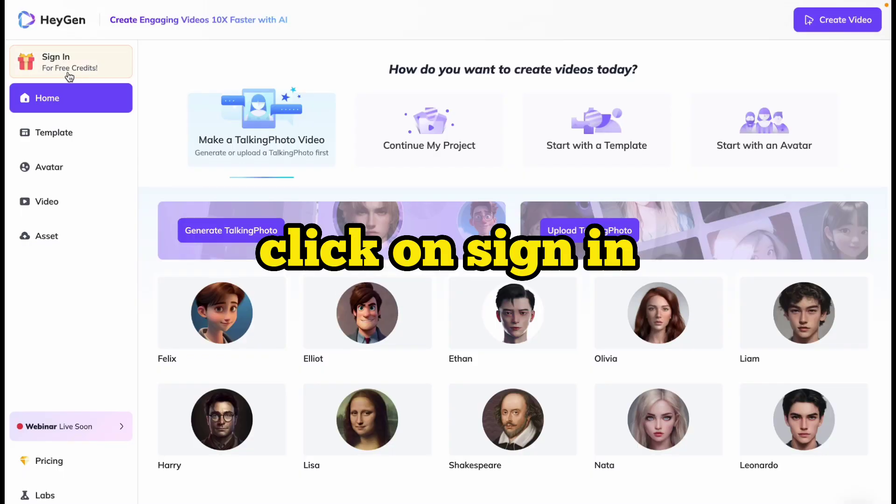
click(67, 72)
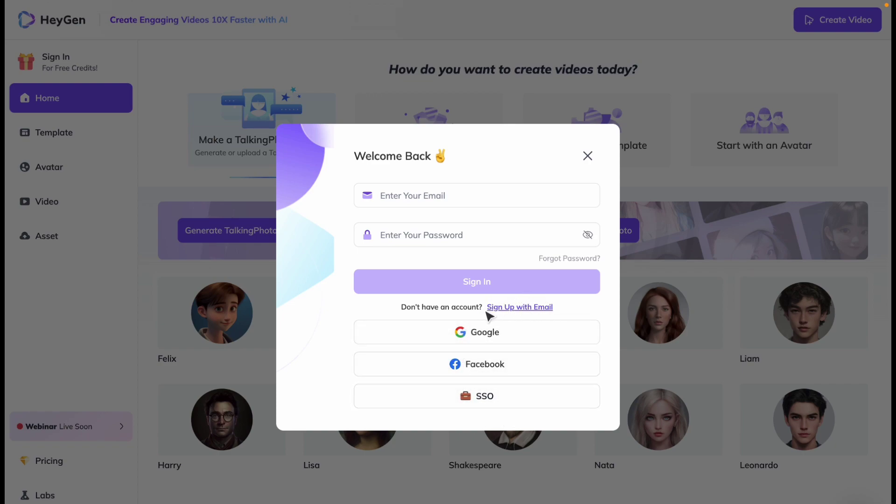
click(466, 334)
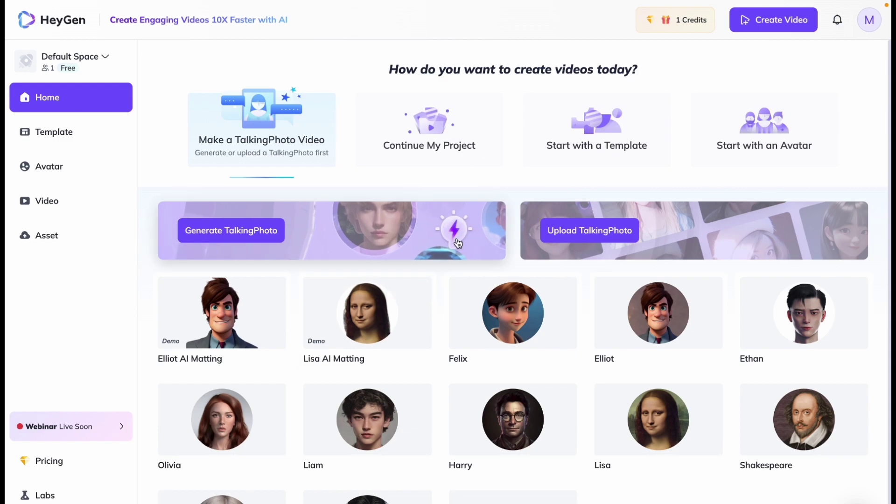
mouse_move(696, 20)
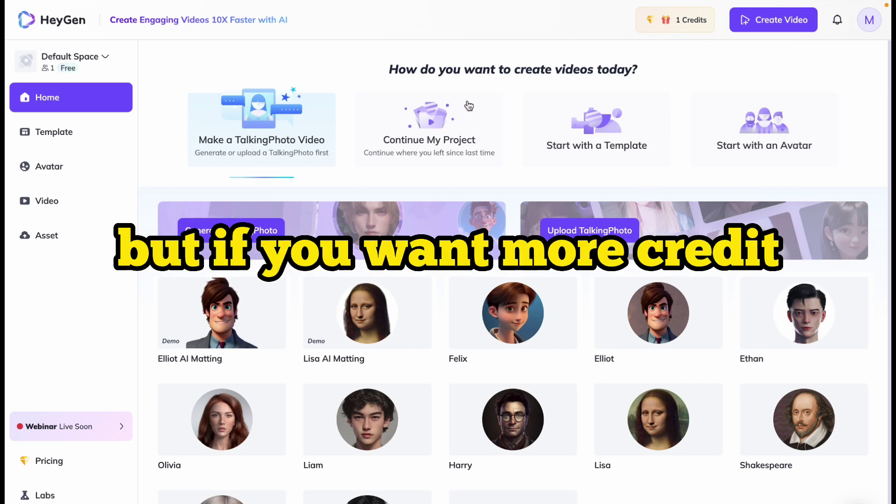
click(69, 462)
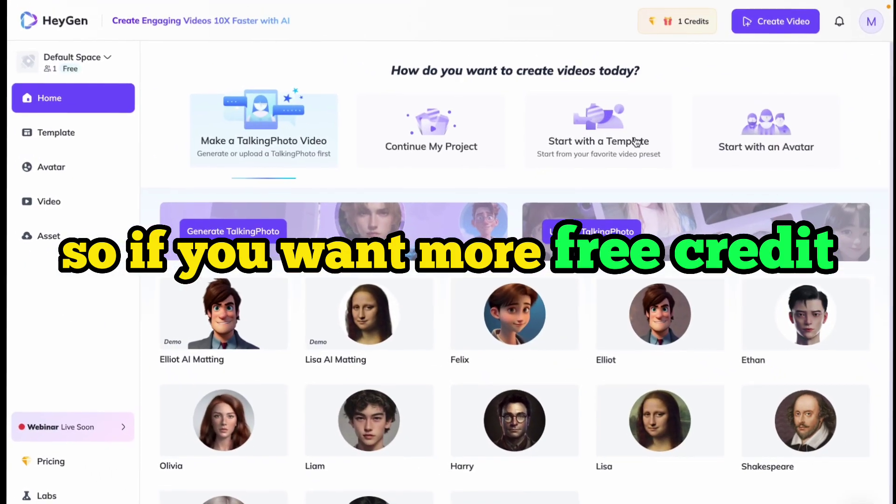
click(870, 21)
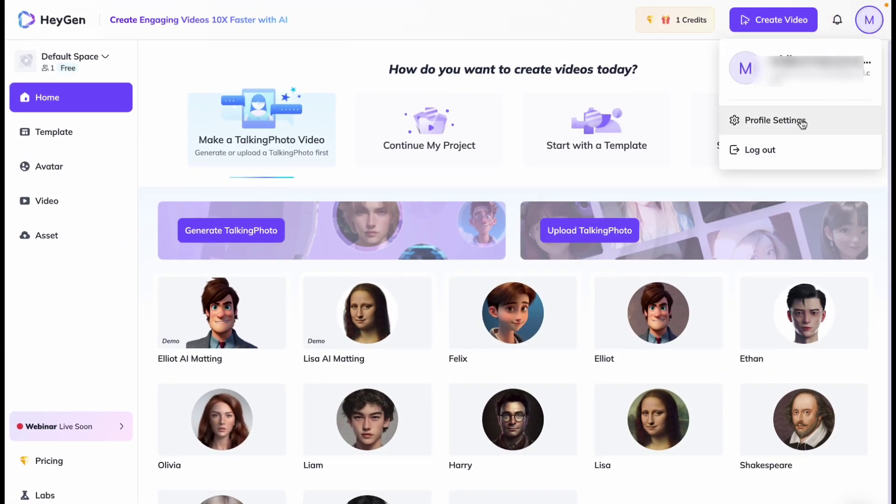
click(776, 121)
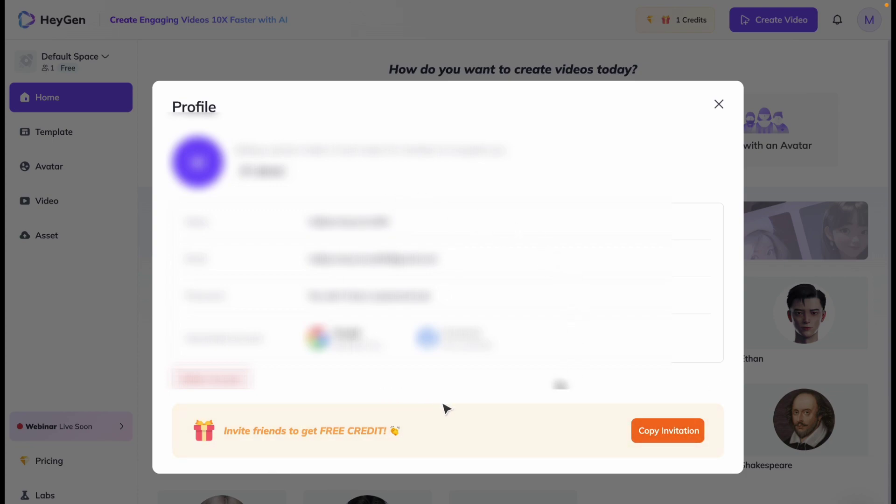
click(747, 92)
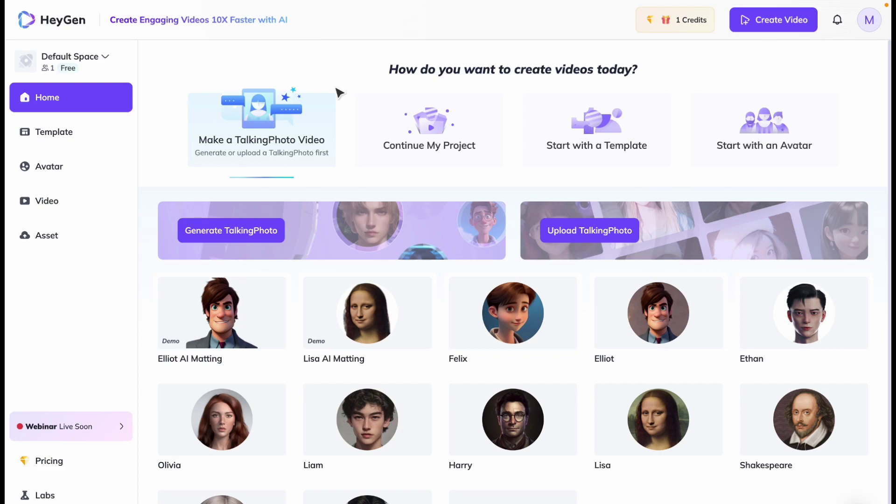
scroll(339, 93, down, 1)
mouse_move(710, 287)
scroll(450, 473, up, 1)
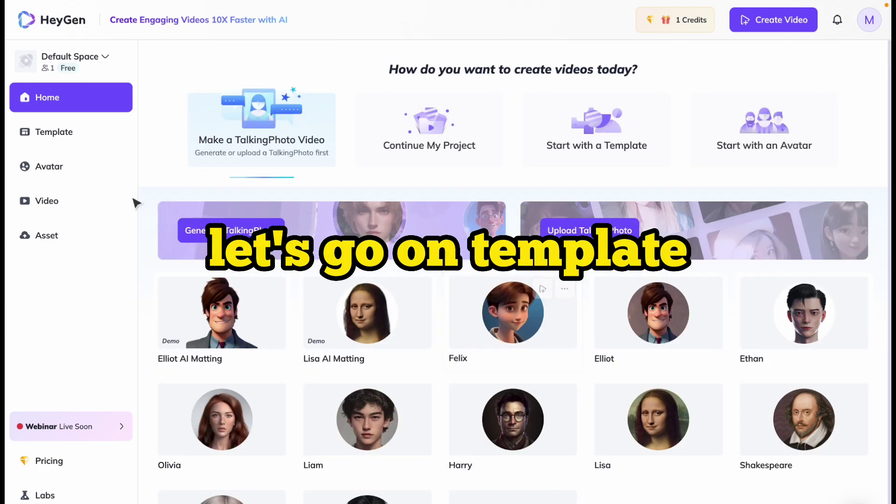
Browse the public template library and preview the Google Ads template.
click(96, 139)
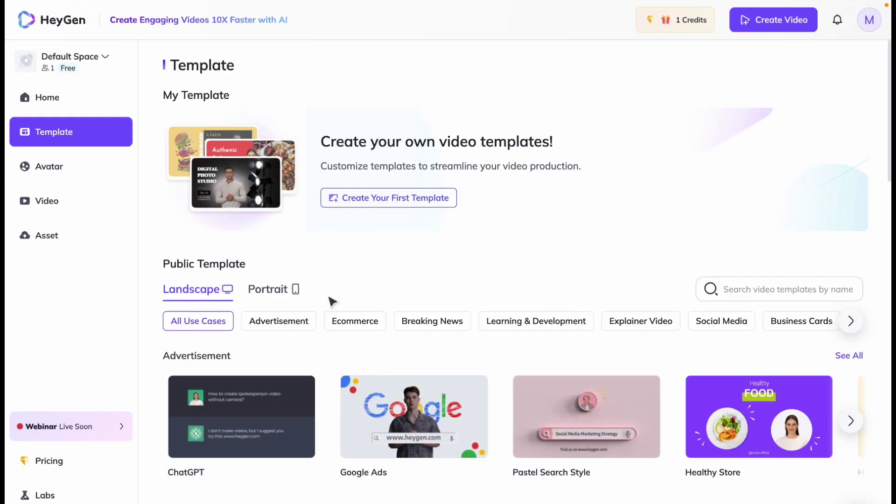
scroll(332, 301, down, 3)
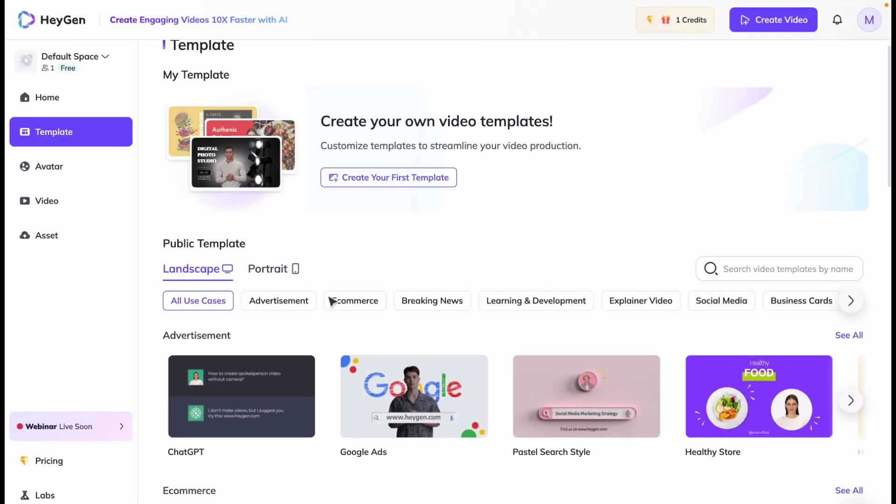
scroll(331, 301, down, 2)
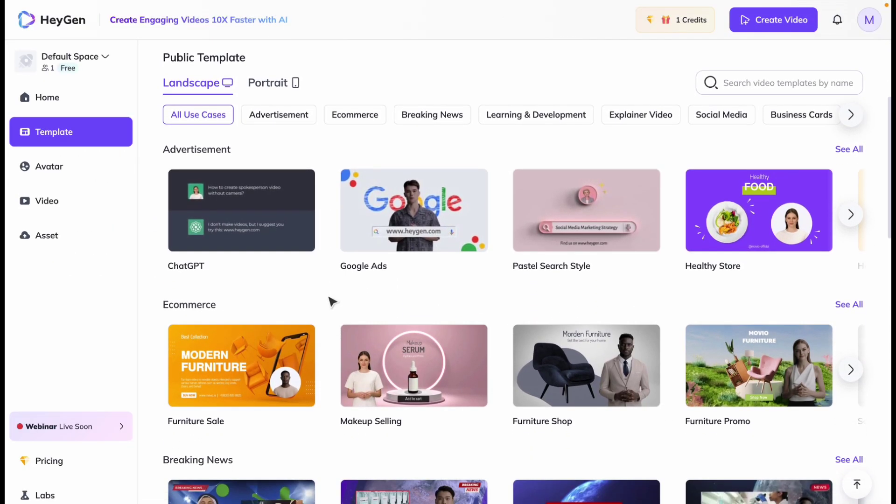
click(382, 229)
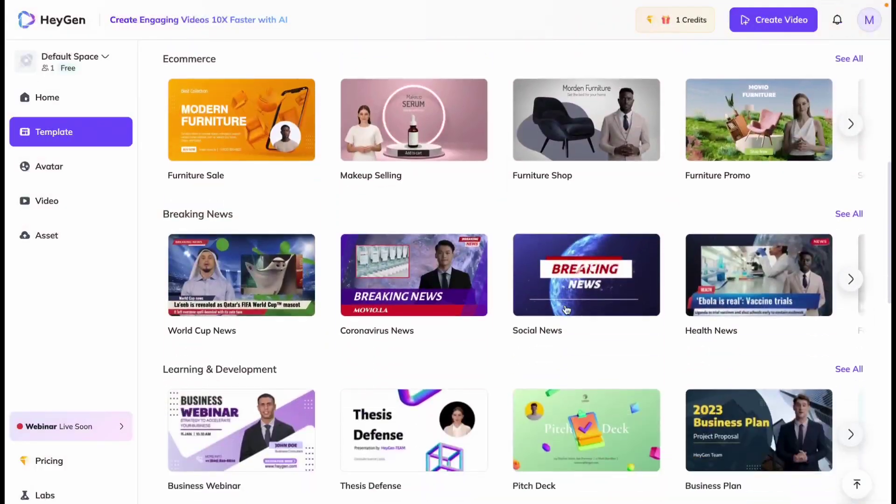
scroll(566, 310, down, 3)
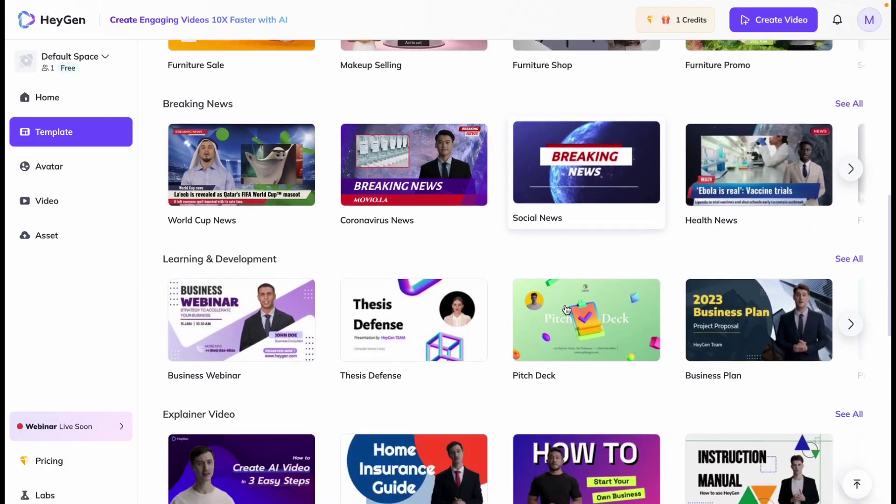
scroll(566, 310, down, 1)
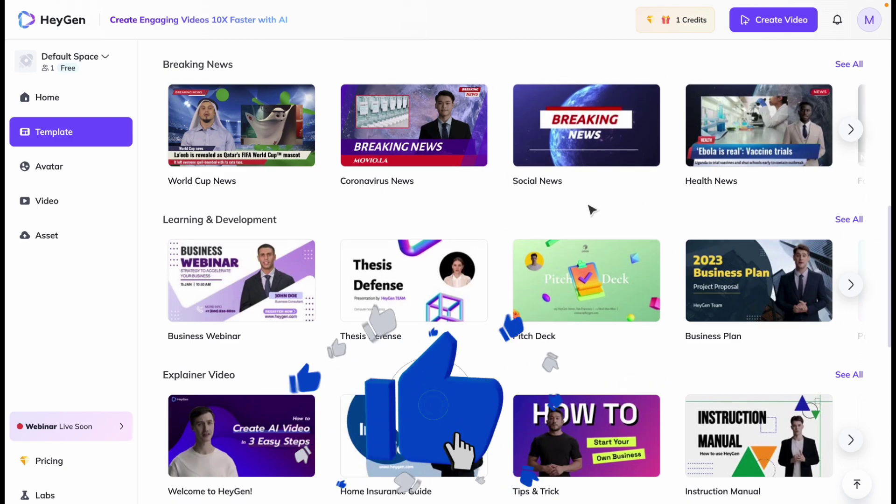
scroll(596, 206, down, 1)
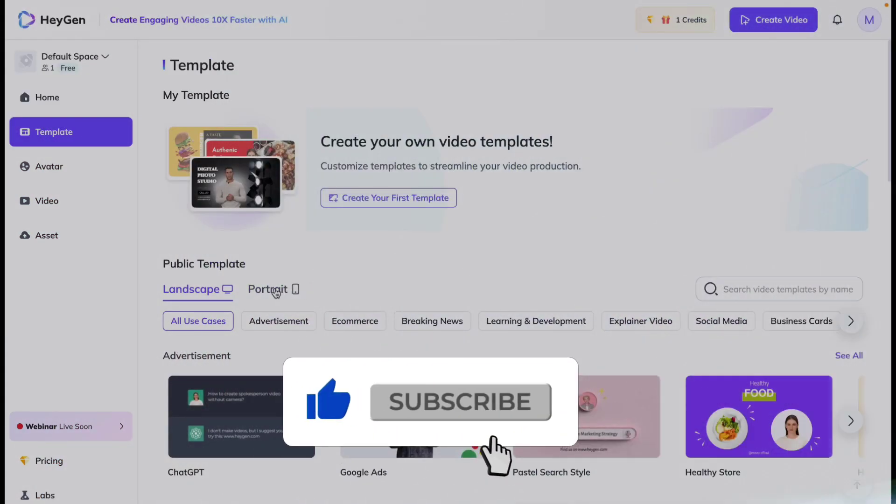
Show the Portrait-format public templates, then move on to the Avatar page.
click(276, 290)
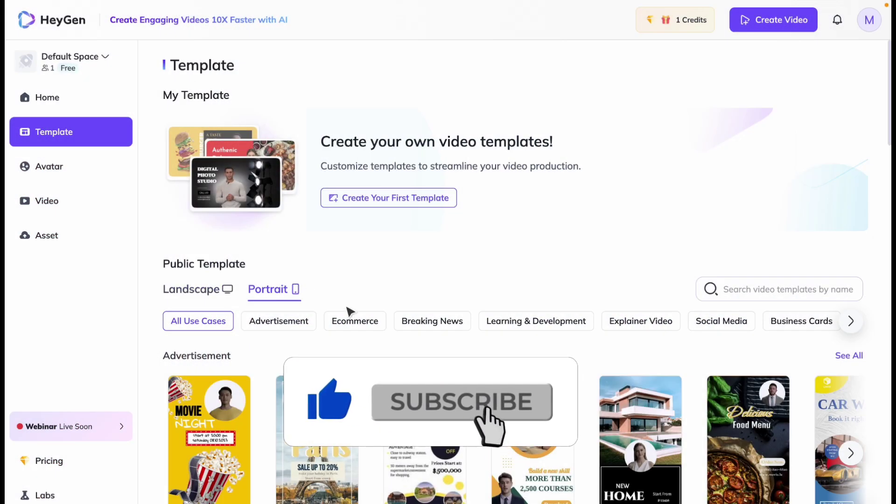
scroll(345, 299, down, 7)
scroll(346, 313, down, 3)
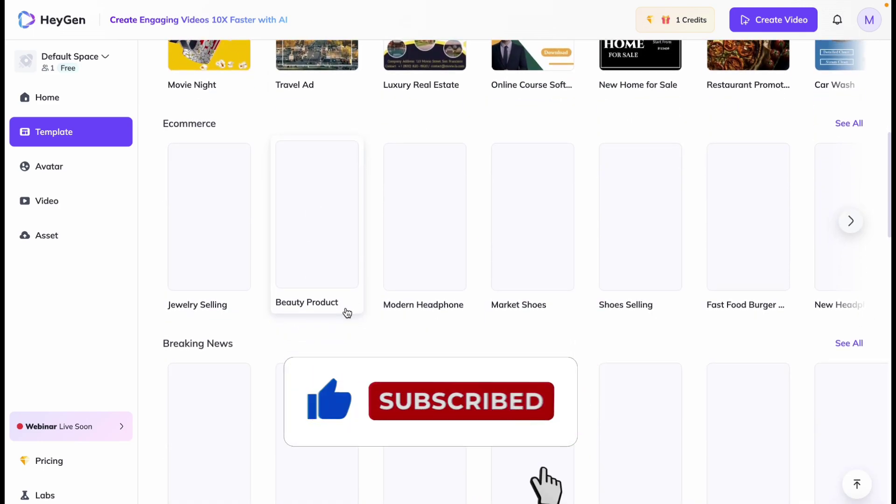
scroll(308, 271, up, 10)
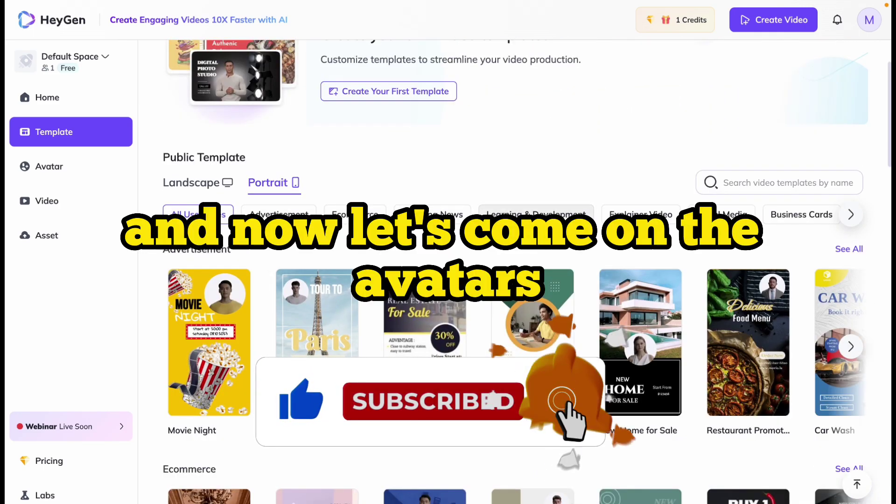
click(82, 169)
Preview the Blake in Brown Coat avatar, then close the preview.
scroll(420, 336, down, 7)
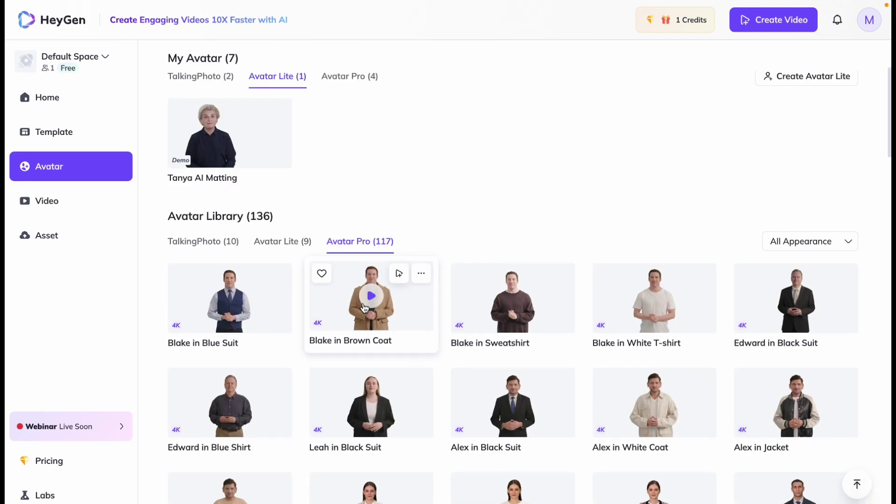
click(370, 294)
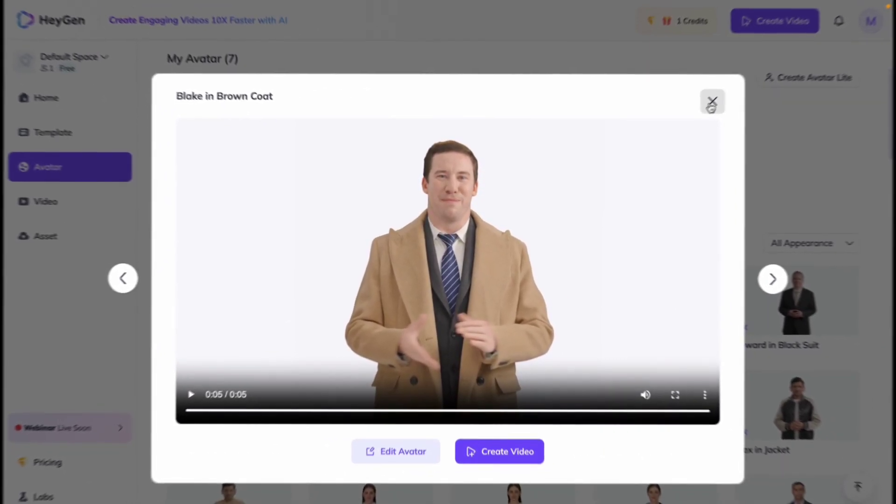
click(717, 77)
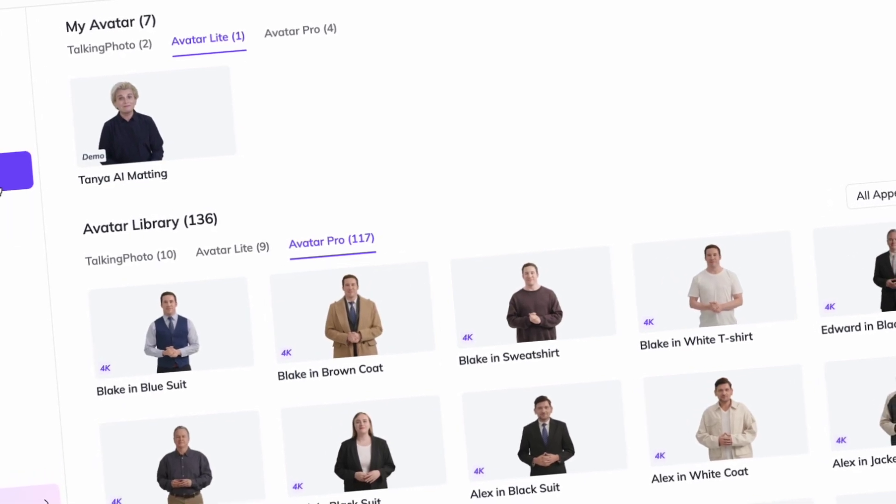
Open the Asset page showing the Demo HeyGen Brand Kit and empty personal uploads.
click(5, 206)
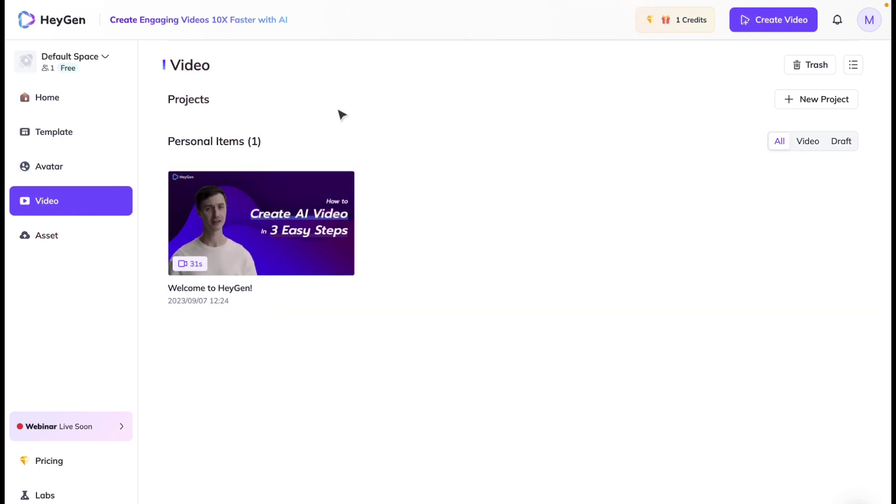
click(90, 247)
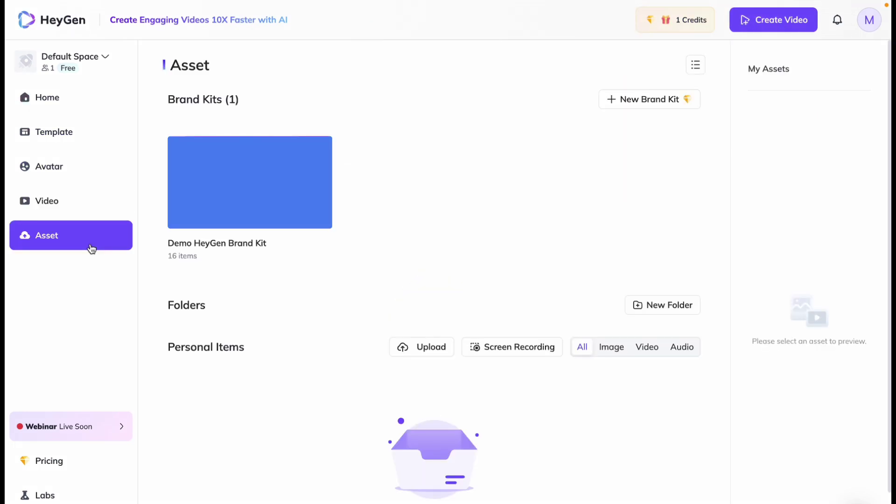
scroll(214, 285, down, 1)
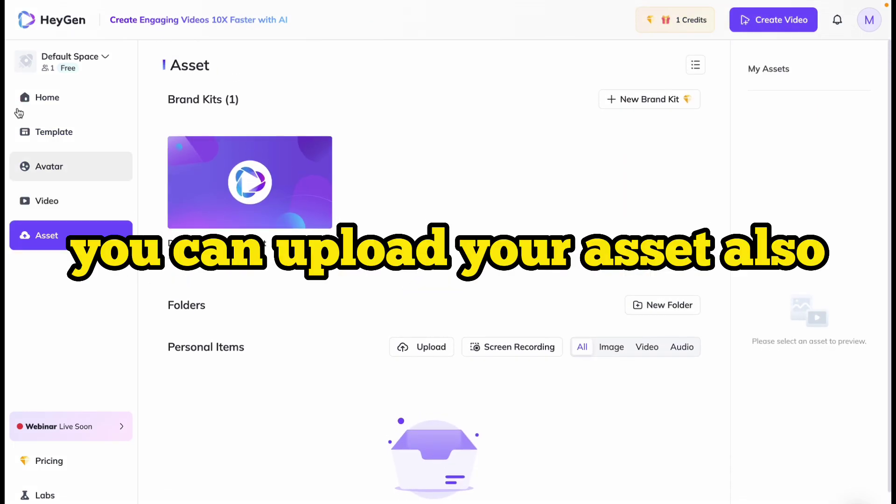
Preview the Ecommerce Product Sales Promo headphone template and start a new video from it.
click(103, 120)
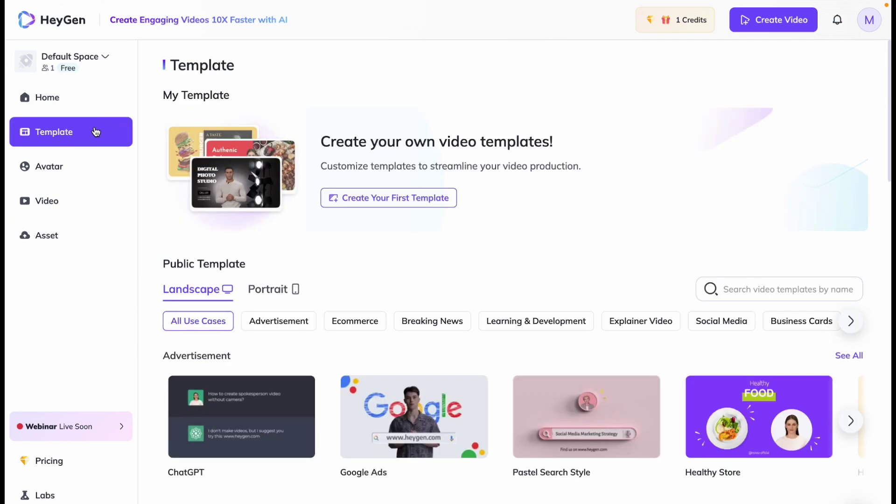
scroll(331, 258, down, 4)
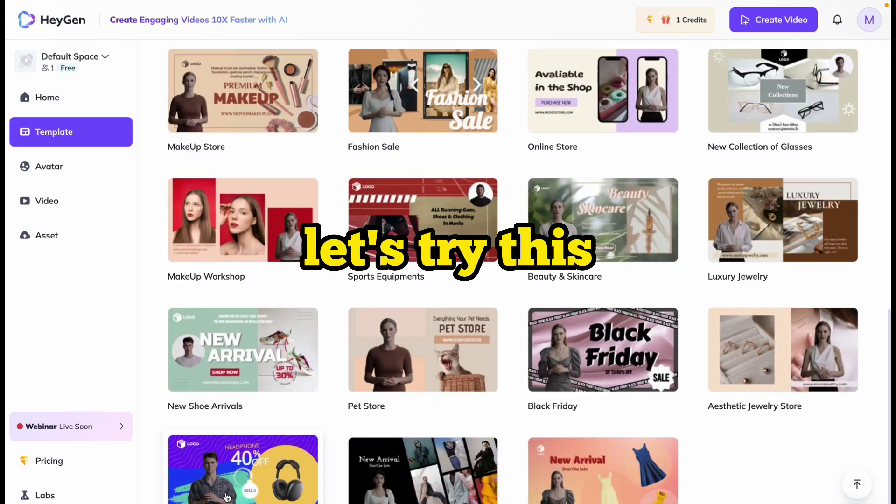
click(217, 483)
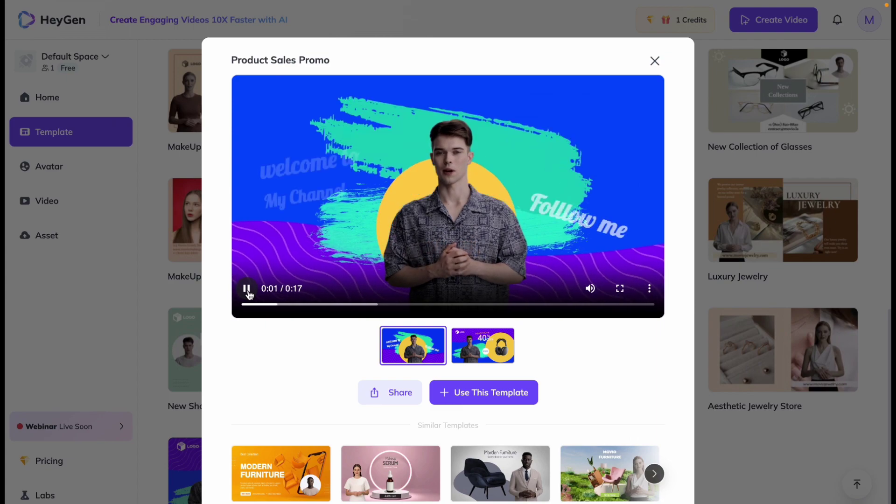
click(483, 345)
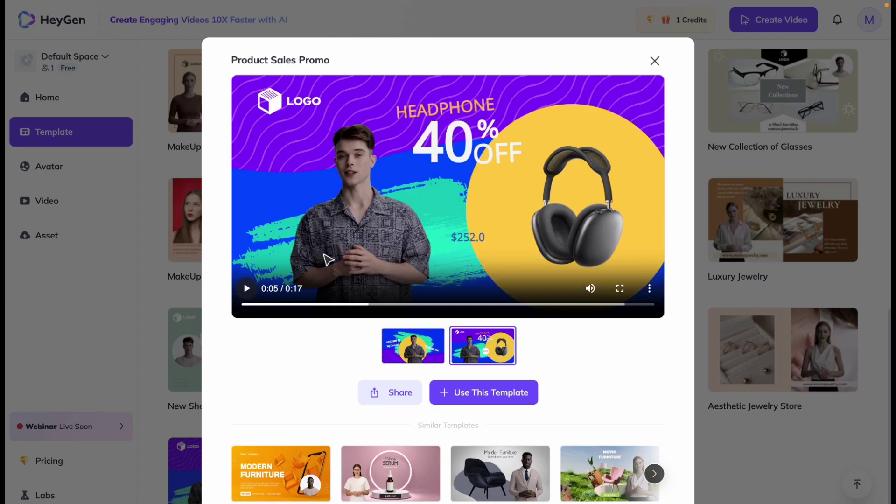
click(472, 401)
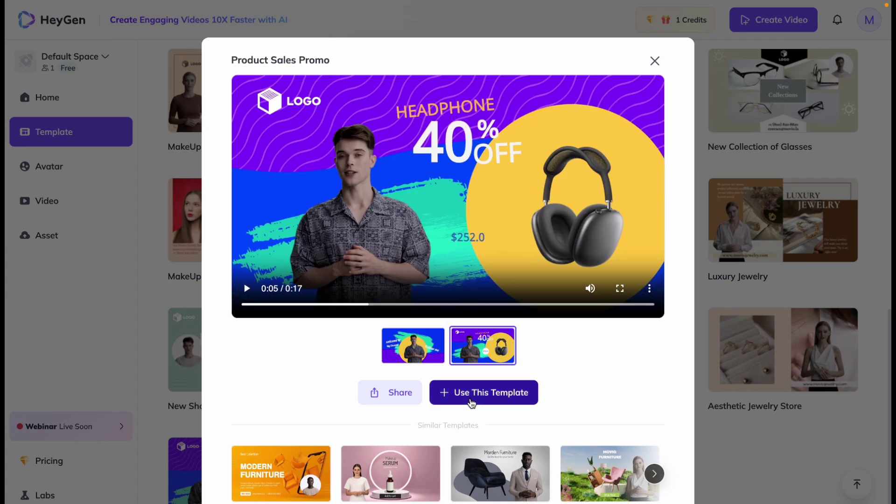
click(490, 400)
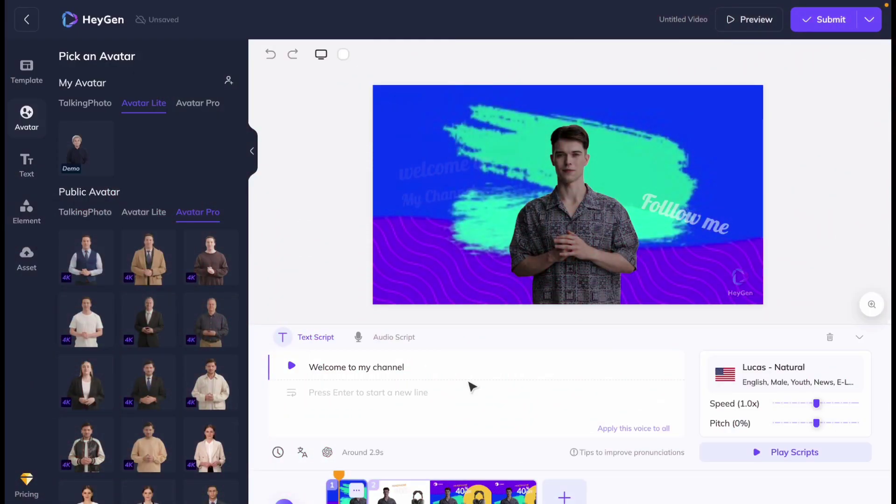
Append a subscribe request after 'Welcome to my channel' and insert a 0.5s pause there.
text(,Hope you are nej)
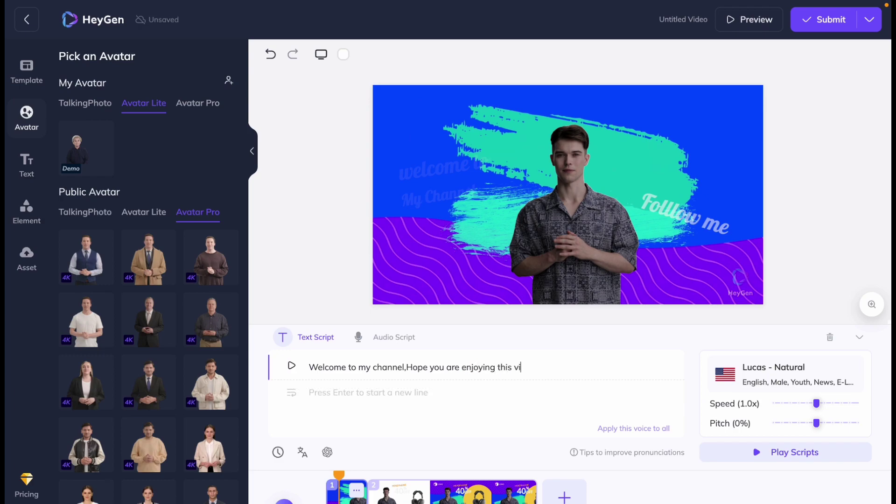
text(cribe this channel for more video.)
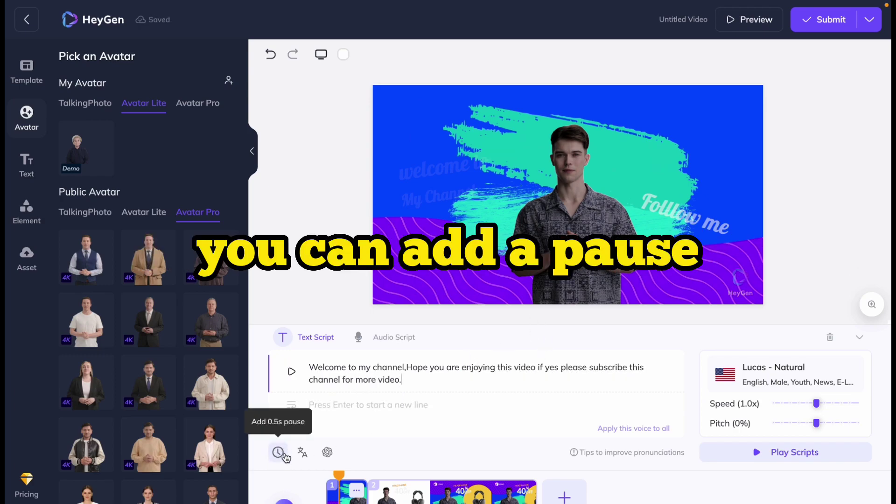
click(407, 368)
key(BackSpace)
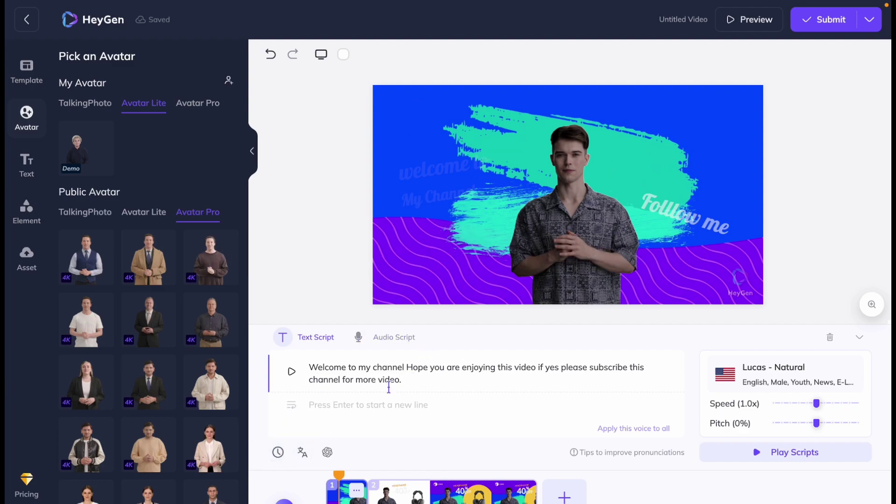
click(277, 453)
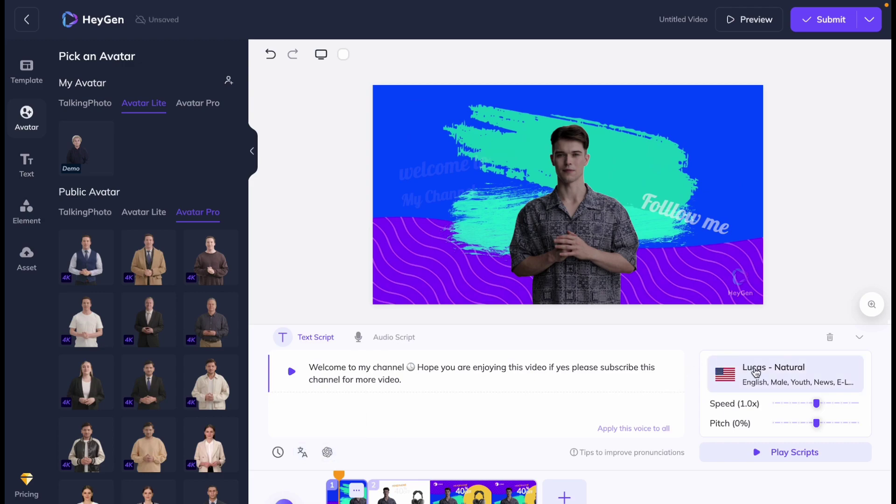
click(777, 375)
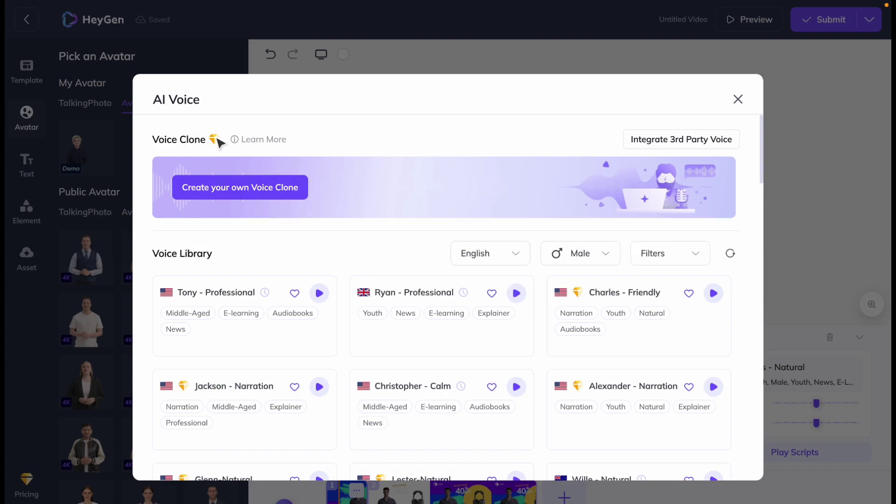
click(518, 254)
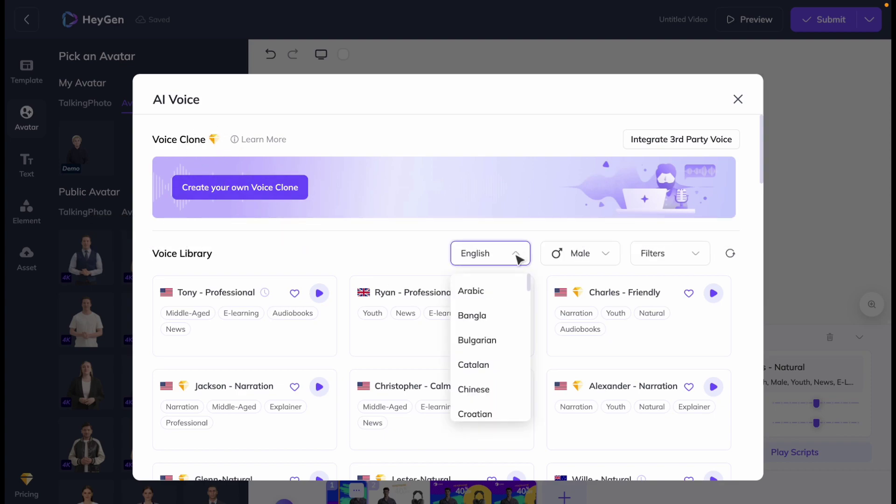
click(596, 252)
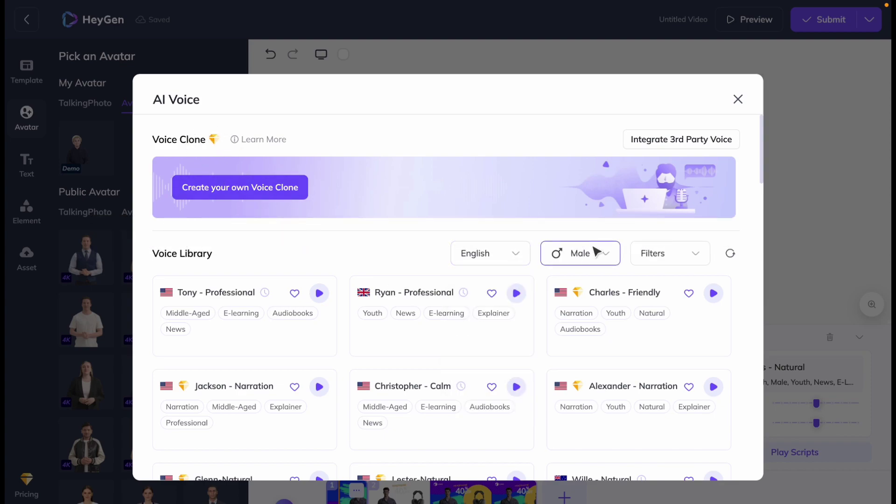
click(660, 254)
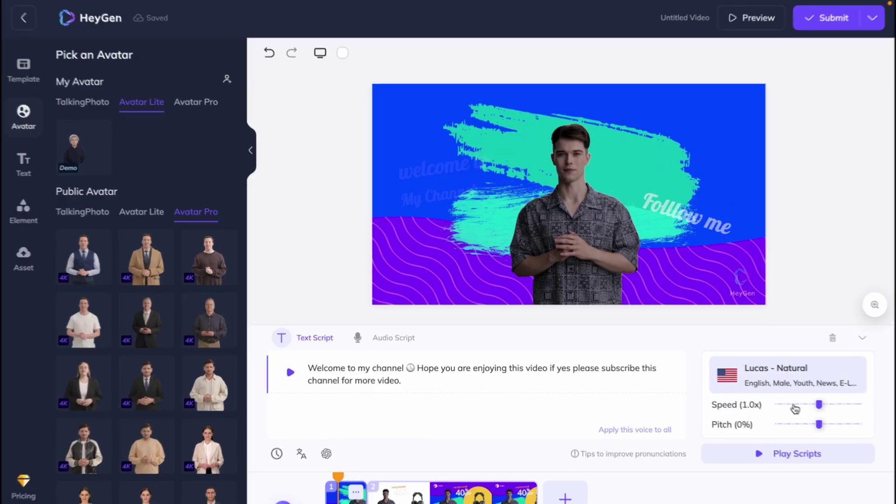
click(778, 455)
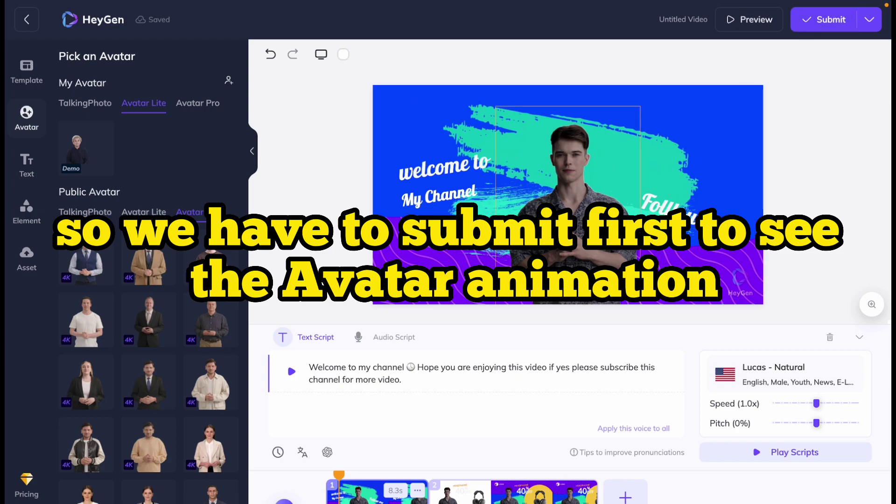
Preview the video, then delete the headphone sale scene 2.
key(space)
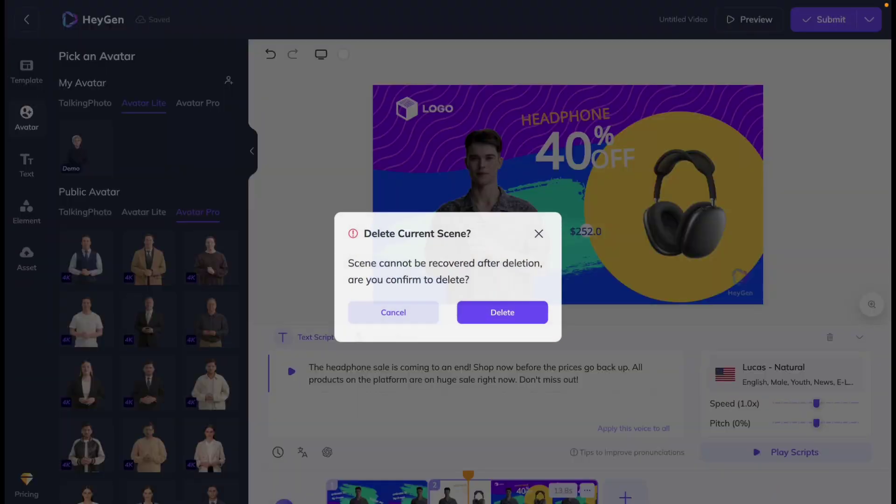
key(Delete)
click(495, 319)
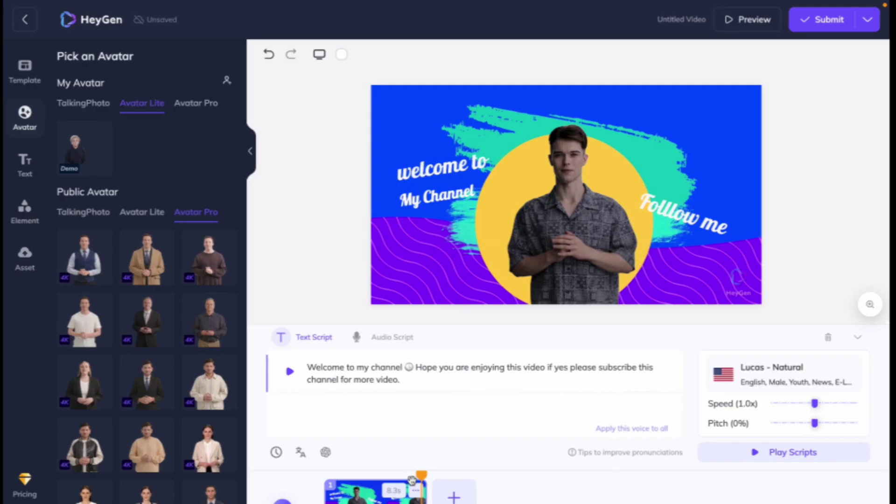
Replay the remaining welcome scene and submit the video for generation.
key(space)
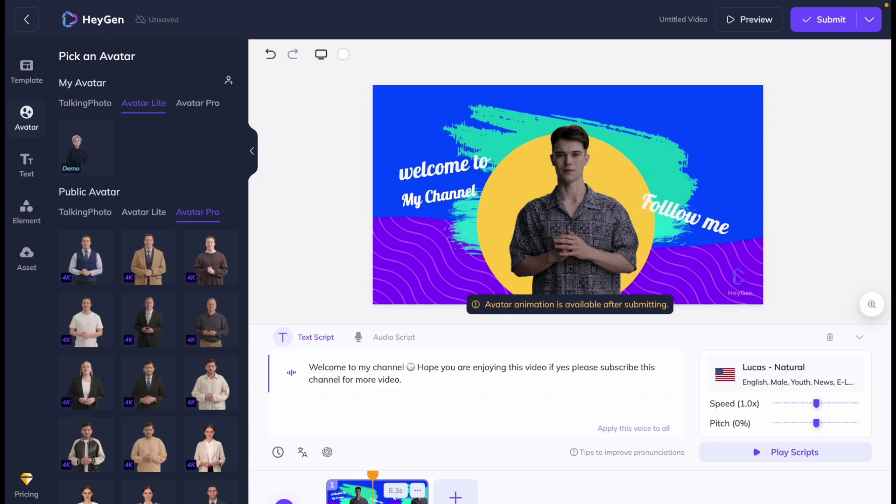
key(space)
click(826, 19)
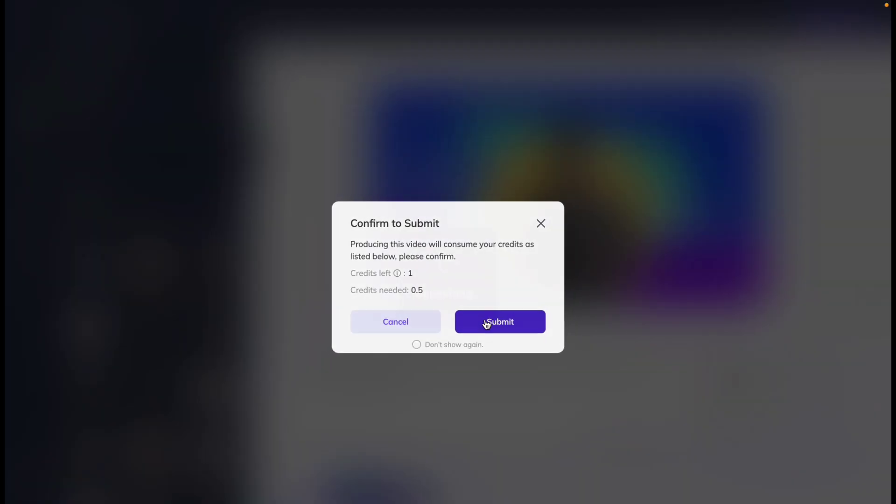
Render the 8-second welcome video, watch it fullscreen, then list the TalkingPhoto avatars.
click(487, 323)
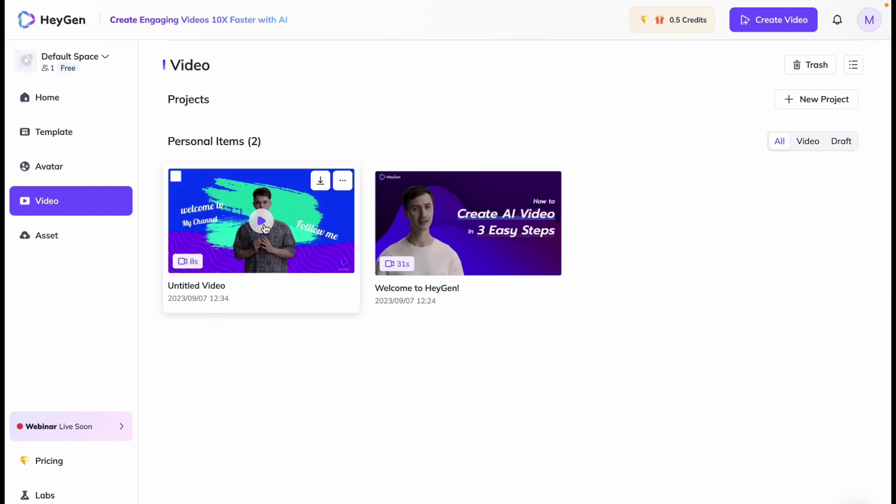
click(264, 229)
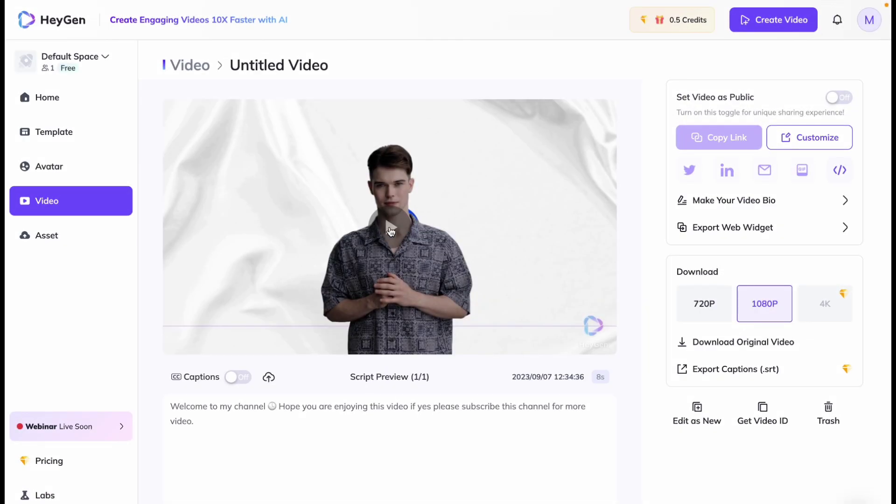
click(391, 231)
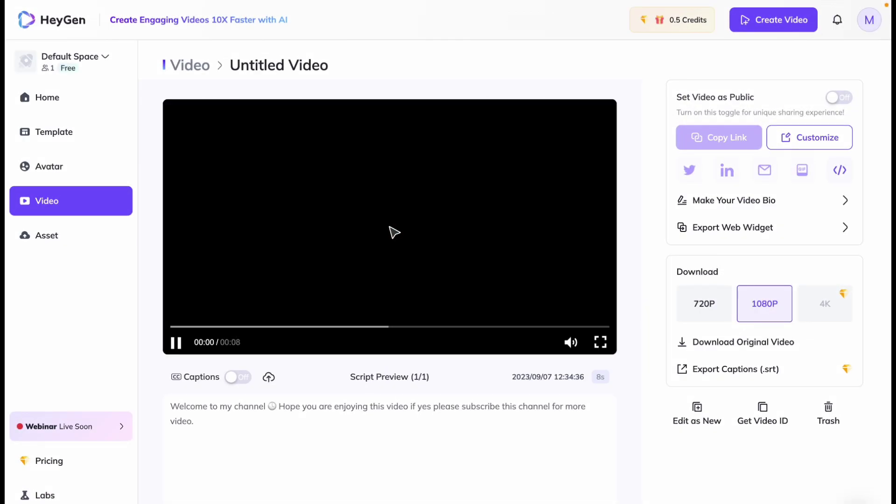
click(601, 342)
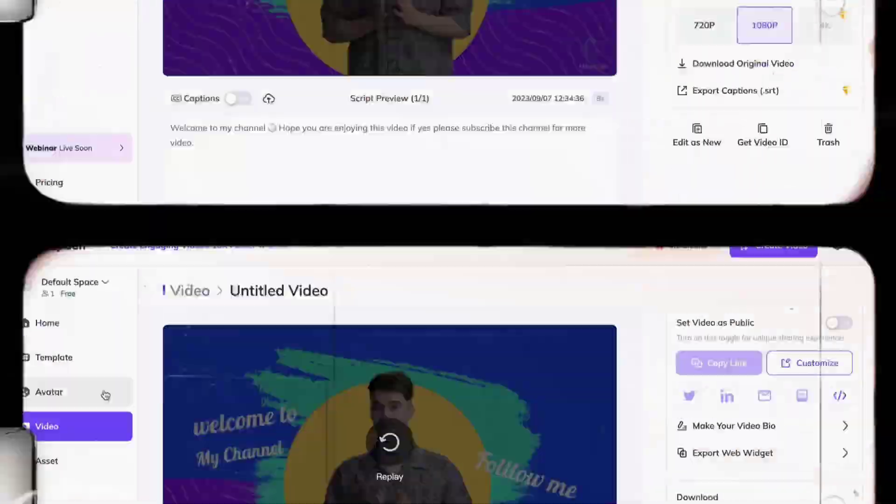
click(106, 167)
click(228, 235)
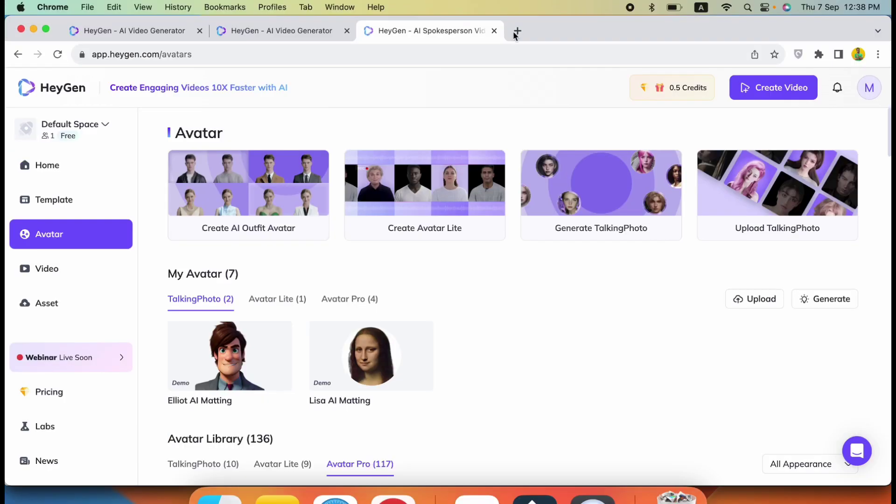
Download the free Pexels portrait of the man in the green jacket and return to HeyGen.
click(520, 30)
text(pex)
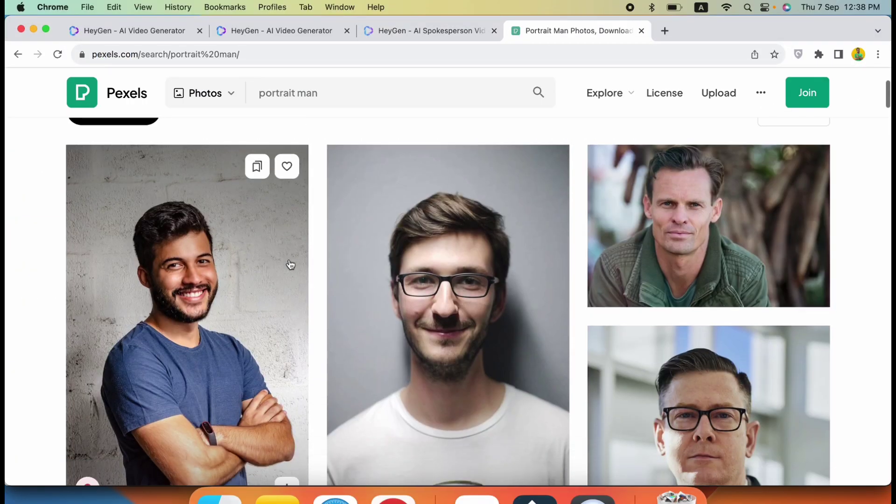
scroll(288, 262, down, 1)
scroll(649, 259, up, 2)
click(649, 260)
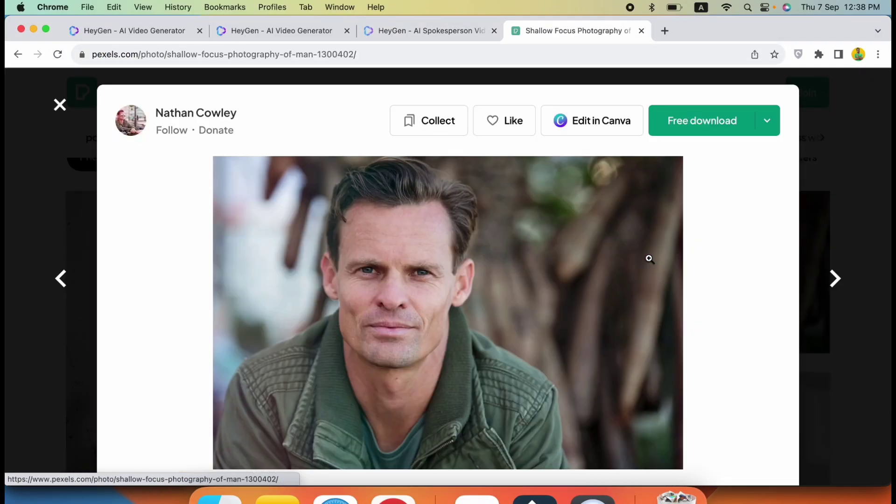
click(708, 125)
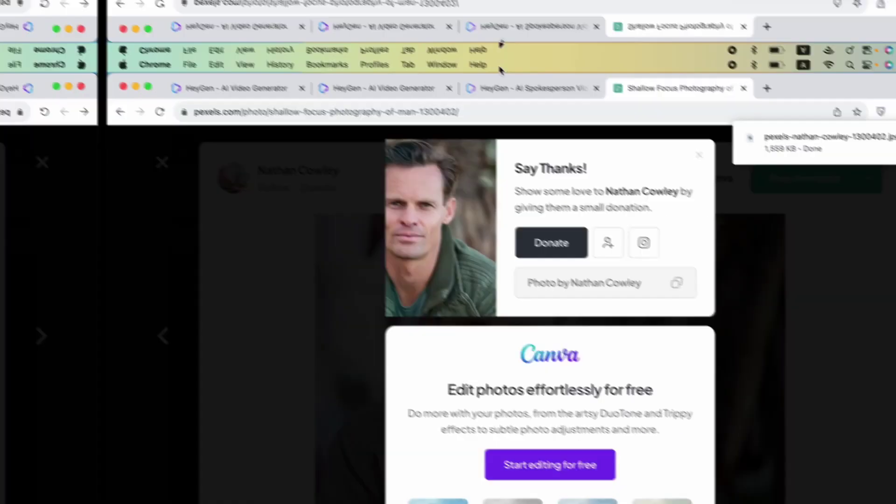
click(409, 32)
key(ctrl+super+f)
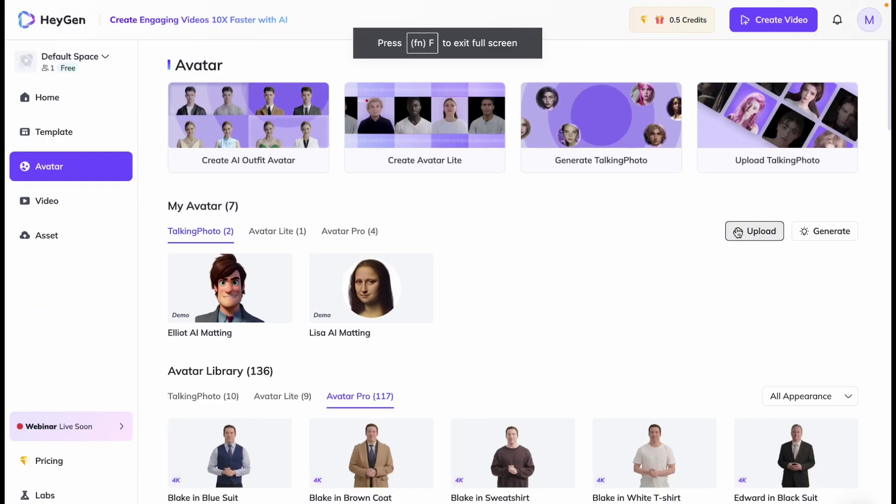
Upload the portrait as a TalkingPhoto, save an Original-view copy, and start a landscape video.
click(737, 233)
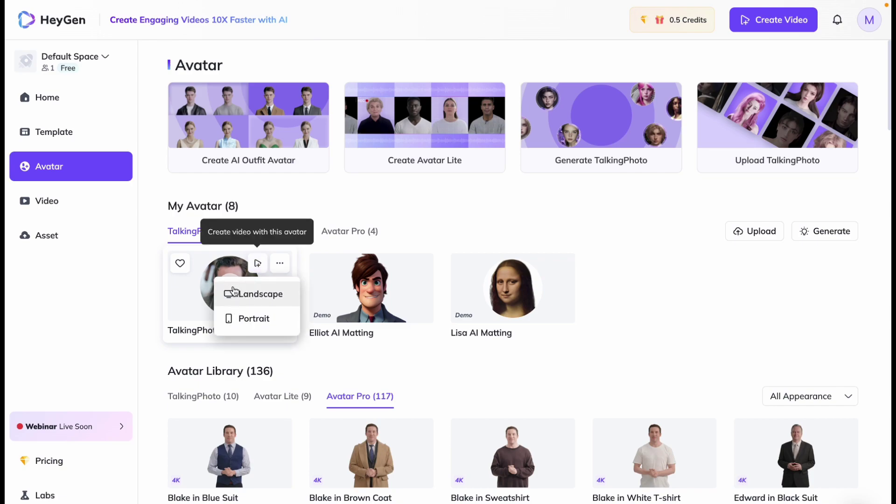
click(279, 266)
click(276, 296)
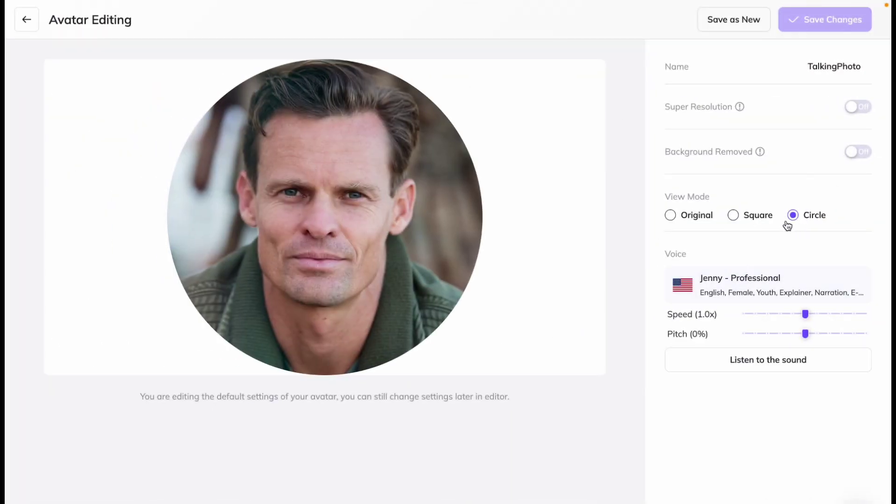
click(768, 220)
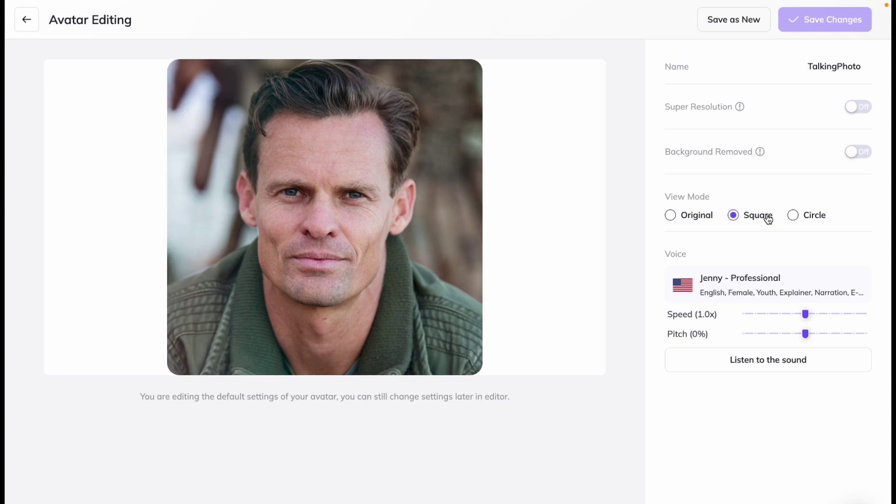
click(698, 218)
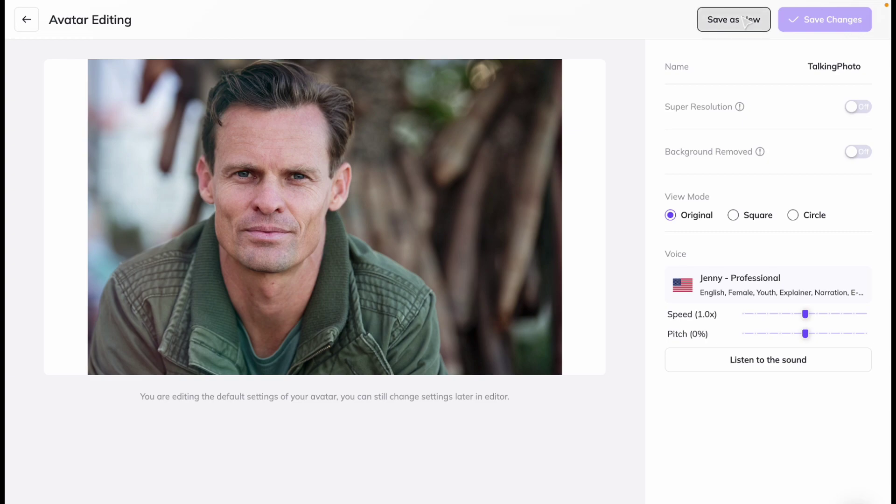
click(743, 21)
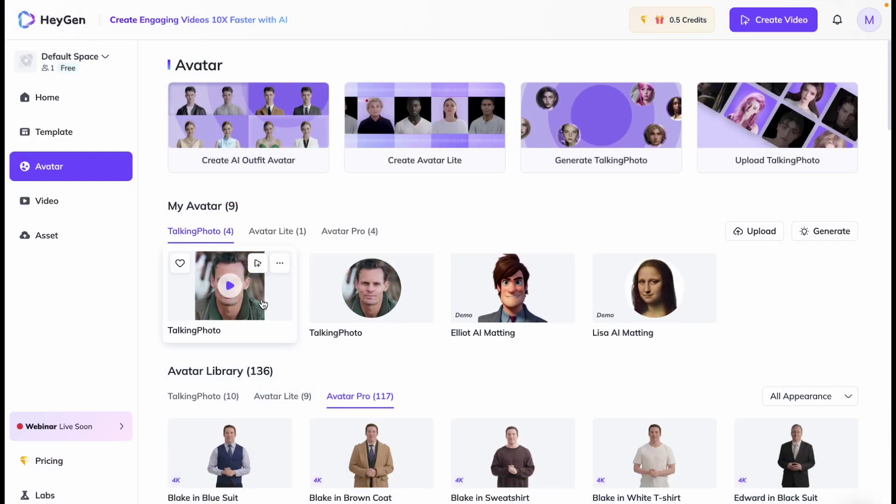
click(257, 264)
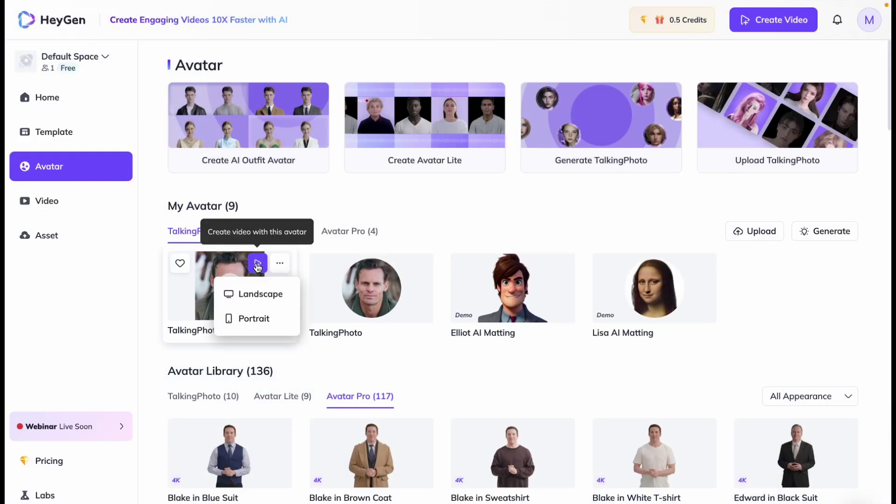
click(258, 295)
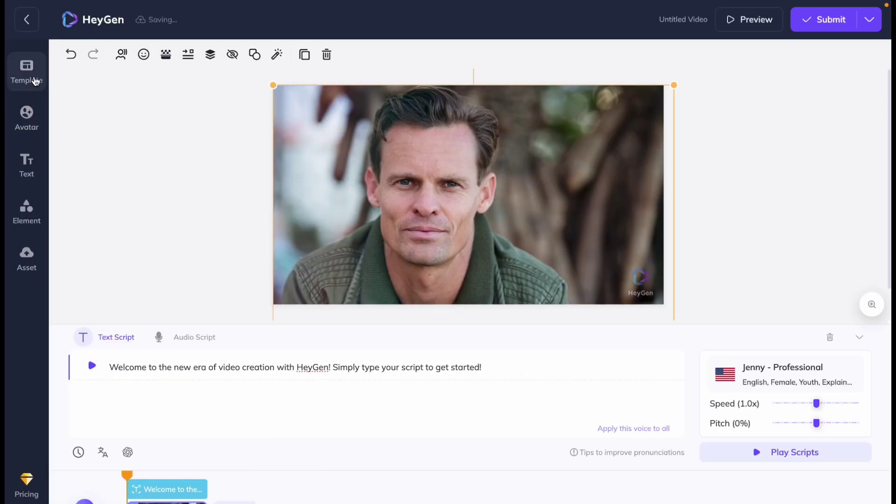
Replace the script with 'Hello , Oh wow I can talk now like alive human.'.
click(35, 203)
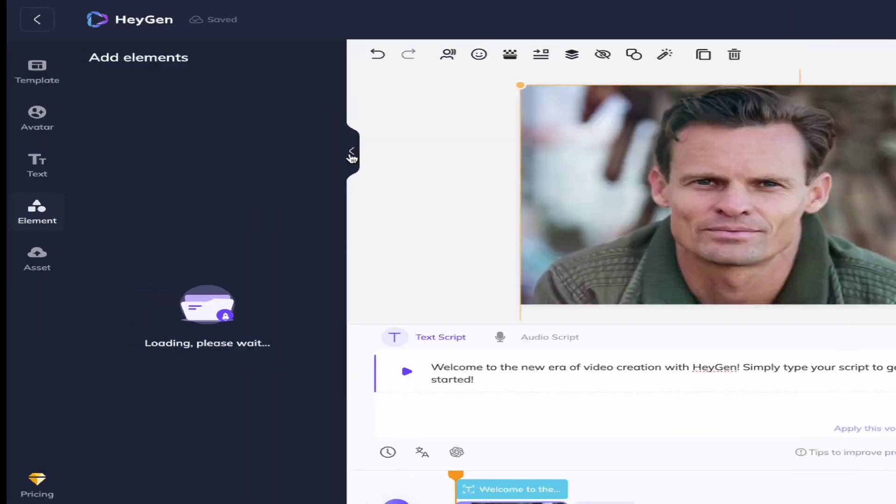
click(252, 158)
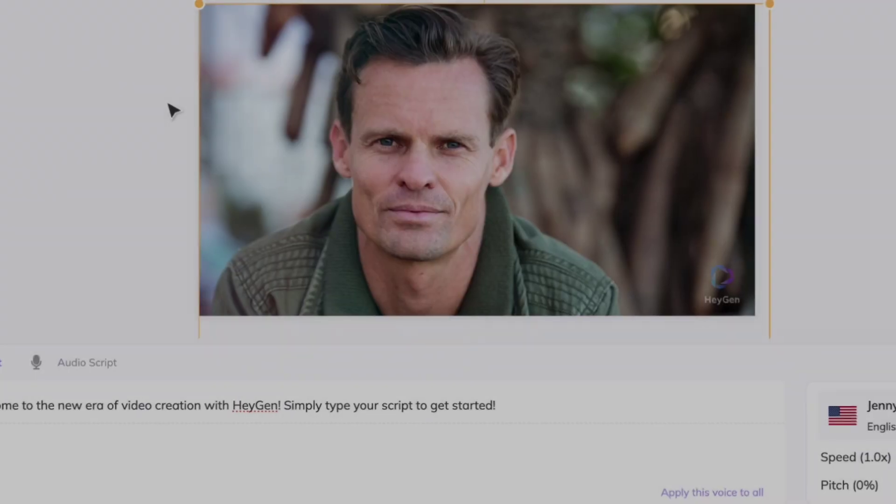
key(ctrl+a)
text(Hello , Thank you for making mo)
key(BackSpace)
key(BackSpace)
key(BackSpace)
key(BackSpace)
key(BackSpace)
key(BackSpace)
key(BackSpace)
key(BackSpace)
key(BackSpace)
key(BackSpace)
key(BackSpace)
key(BackSpace)
key(BackSpace)
key(BackSpace)
key(BackSpace)
key(BackSpace)
key(BackSpace)
key(BackSpace)
key(BackSpace)
key(BackSpace)
text(Oh wow I can talk now like the)
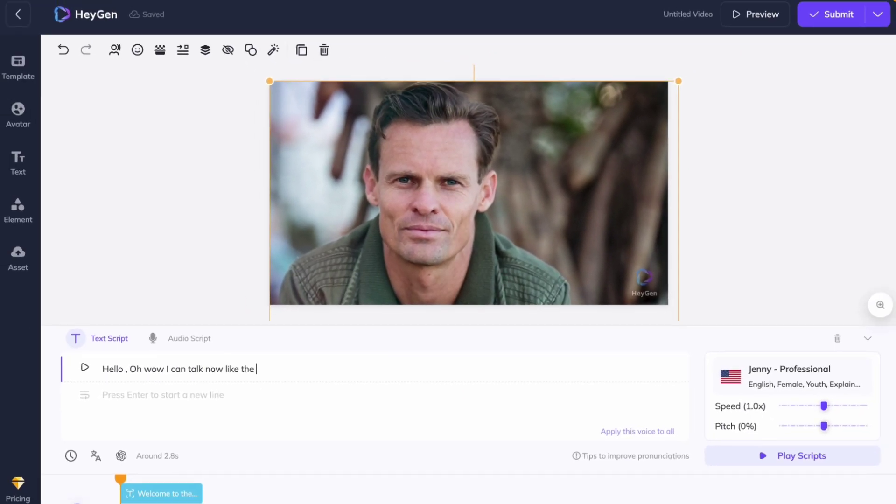
key(BackSpace)
key(BackSpace)
key(BackSpace)
text(alive human.)
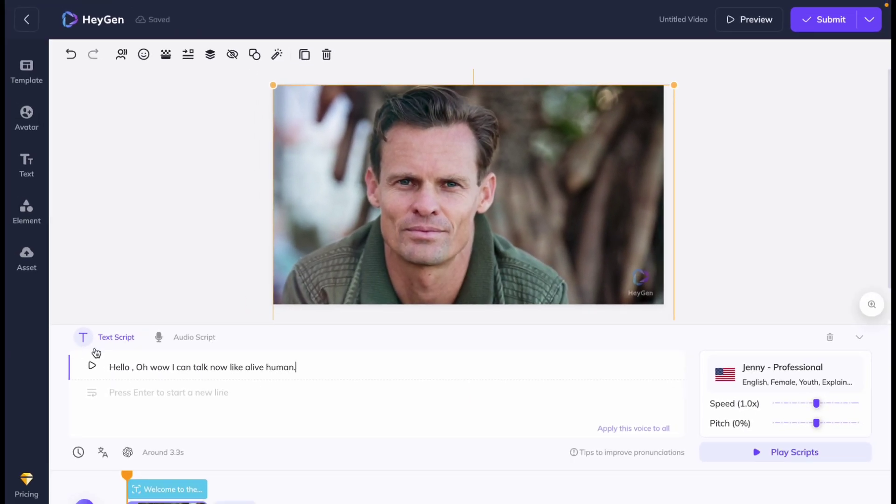
Play the new script, then filter the voice library to Male voices.
click(753, 452)
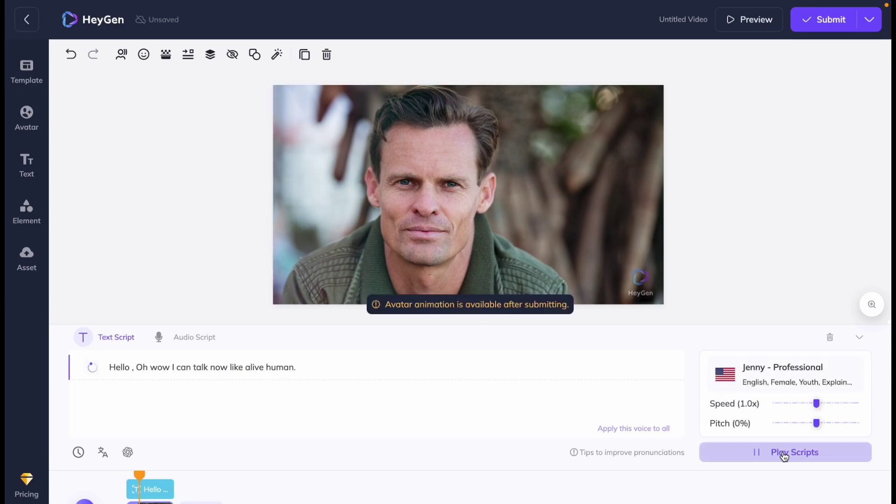
click(784, 457)
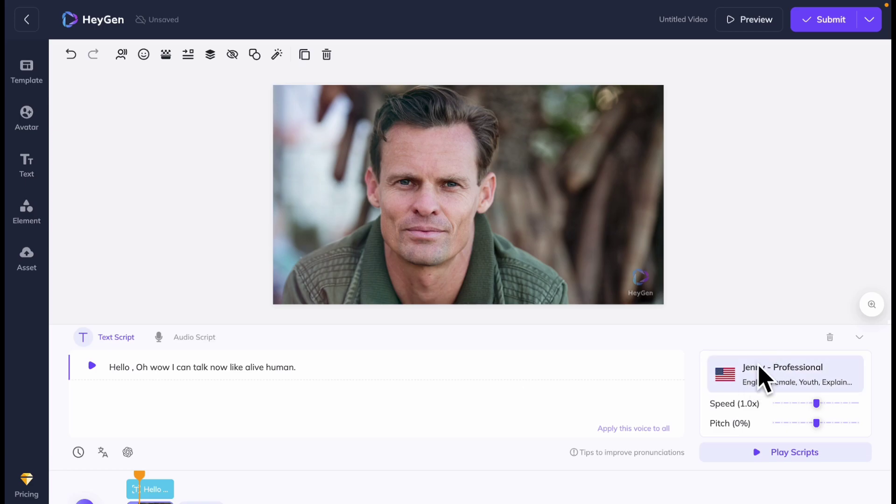
click(803, 387)
click(580, 254)
click(577, 314)
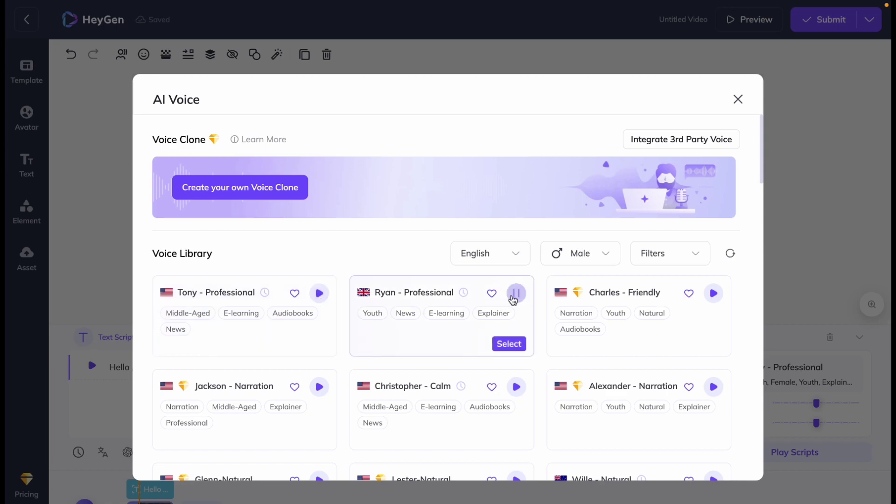
Voice the script with Ryan - Professional, replace the comma after 'Hello' with a pause, preview, and submit.
click(508, 343)
click(136, 367)
key(BackSpace)
key(BackSpace)
click(79, 452)
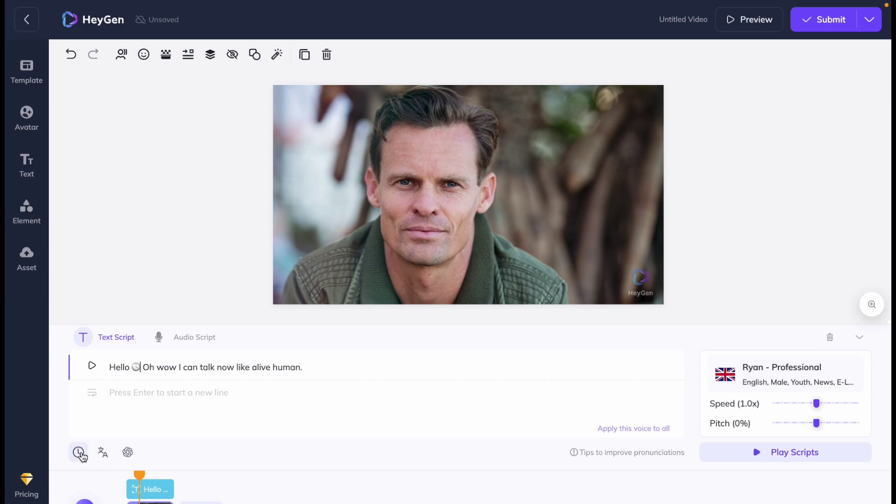
click(812, 452)
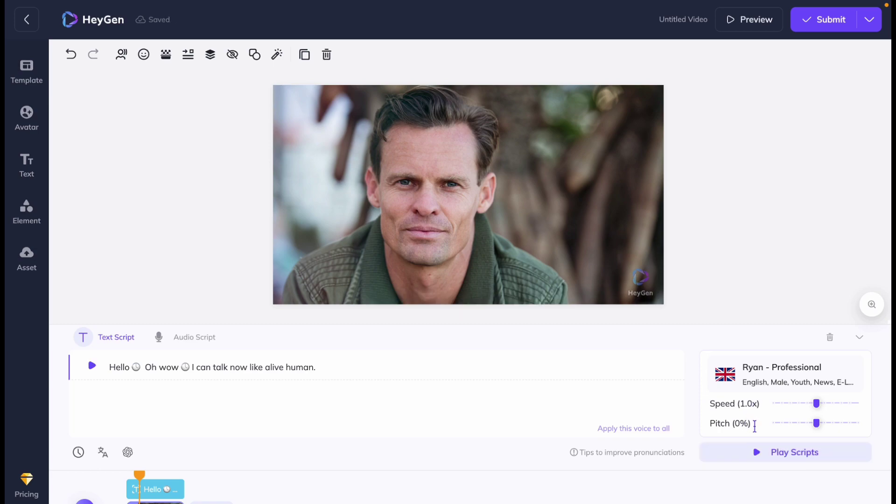
click(817, 29)
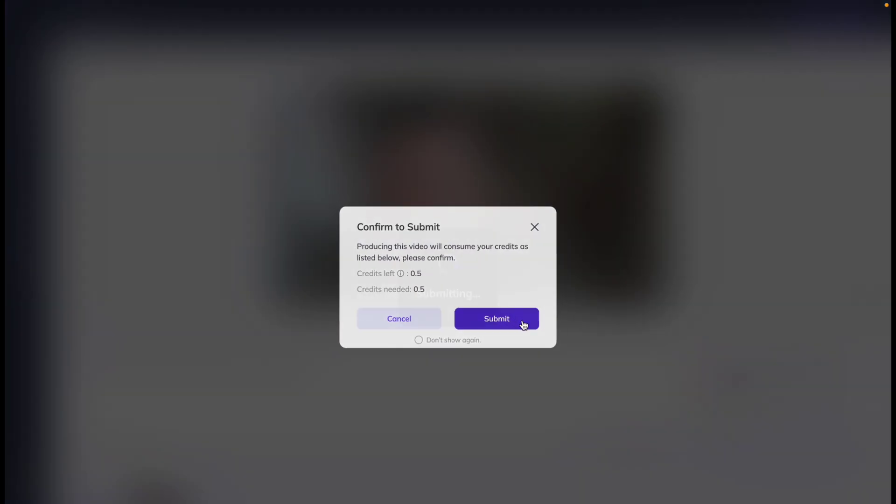
Confirm generation, then play the 4s 'Untitled Video' full screen and replay it.
click(524, 322)
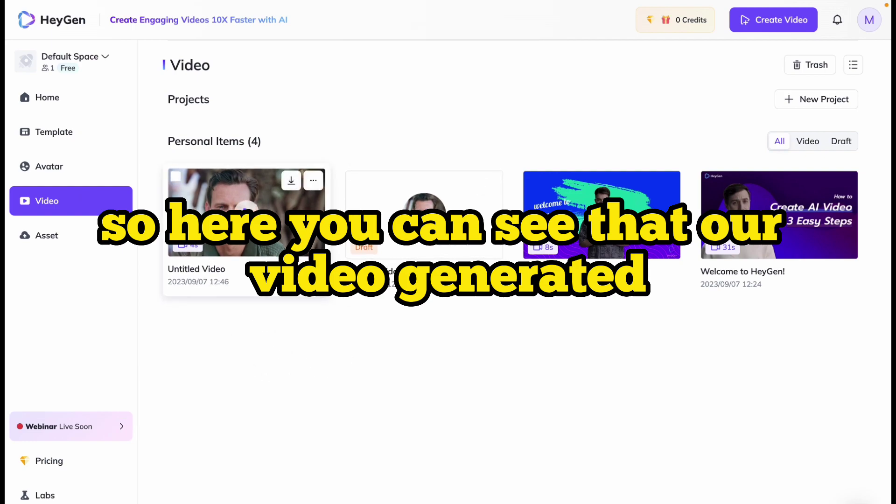
click(257, 215)
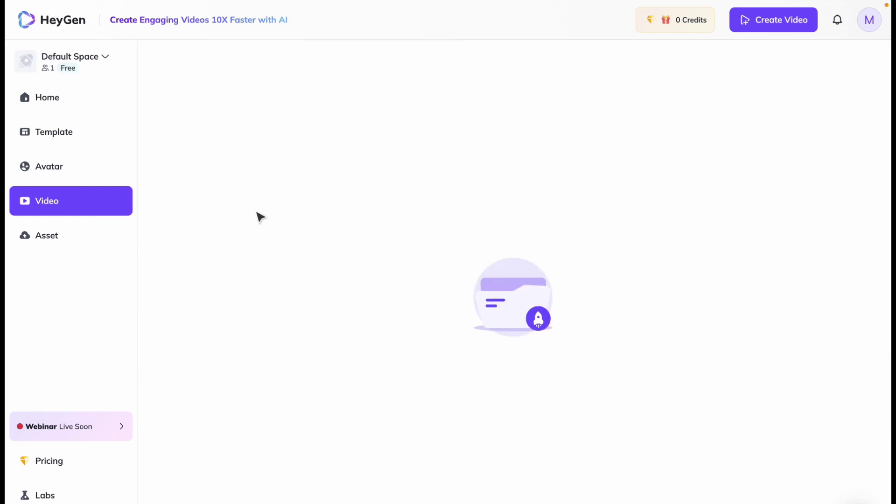
click(599, 341)
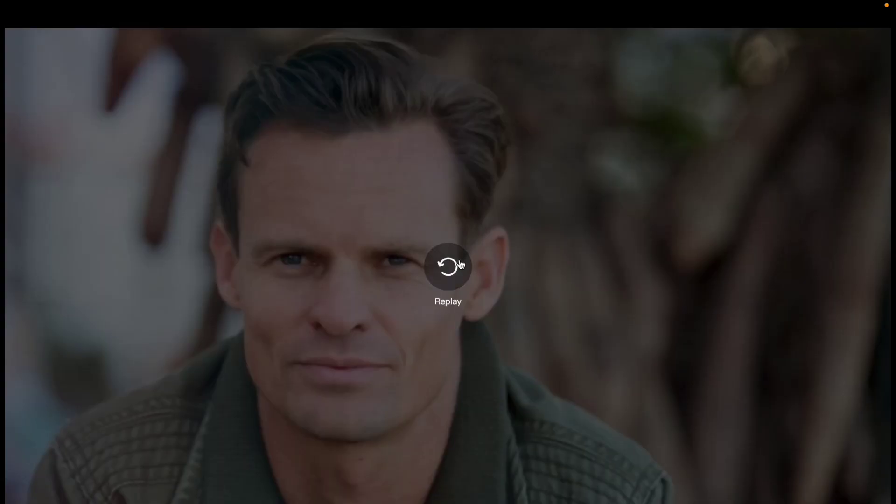
click(461, 265)
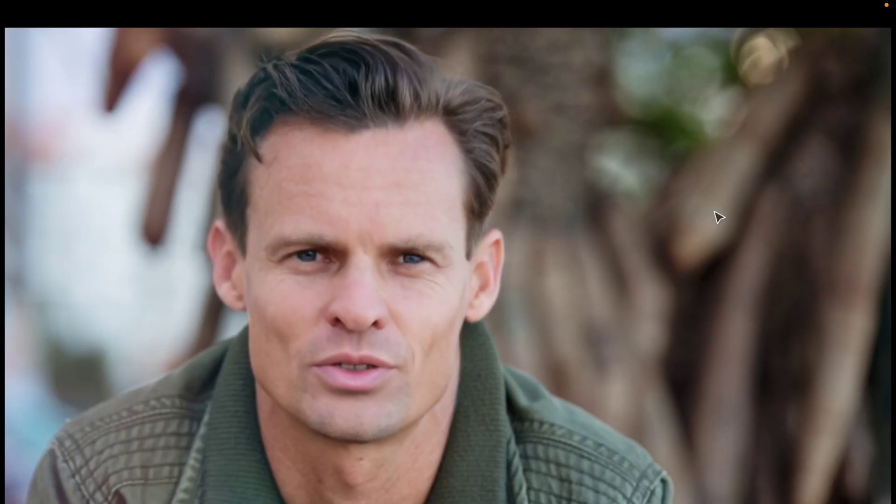